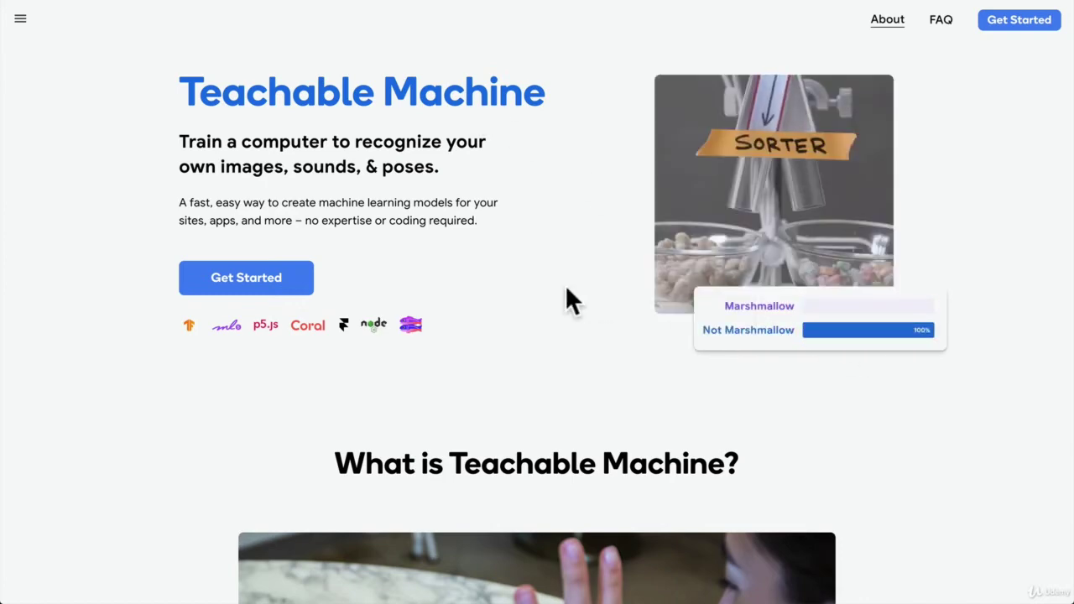
Start a new Image Project from Get Started, opening empty Class 1 and Class 2
{"action": "scroll", "coordinate": [567, 294], "scroll_direction": "down", "scroll_amount": 4}
{"action": "scroll", "coordinate": [566, 293], "scroll_direction": "up", "scroll_amount": 3}
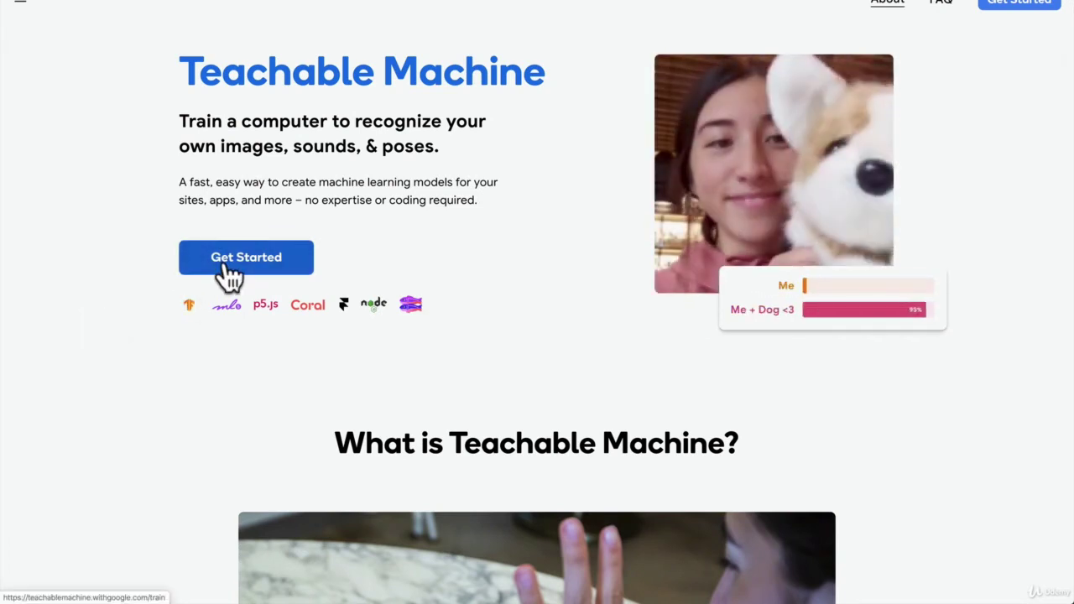
{"action": "left_click", "coordinate": [231, 265]}
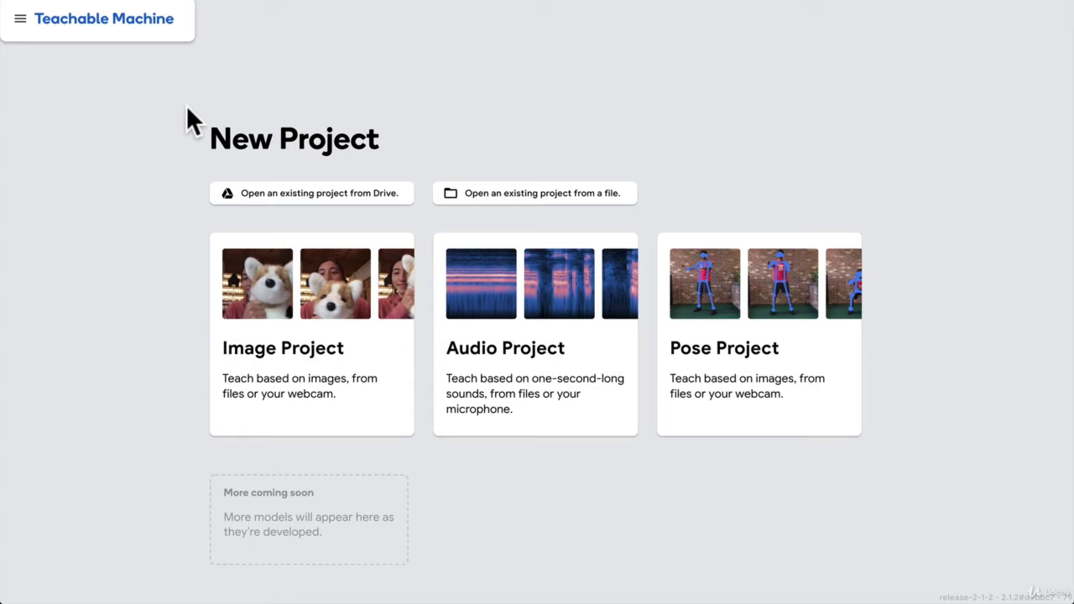
{"action": "left_click", "coordinate": [289, 296]}
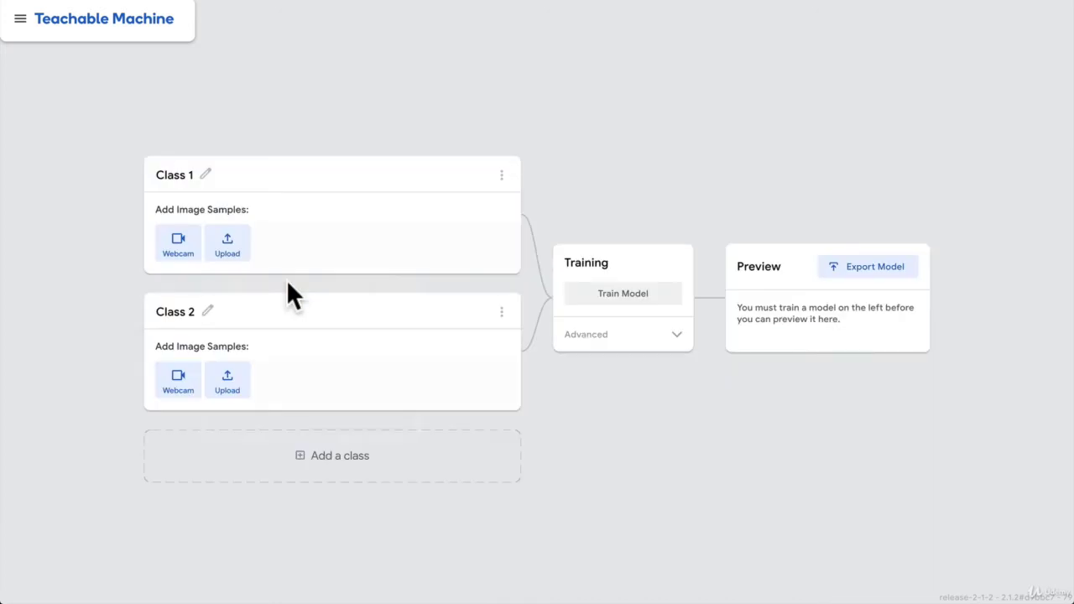
Rename Class 1 to 'Faces' and Class 2 to 'Cats'
{"action": "left_click", "coordinate": [178, 175]}
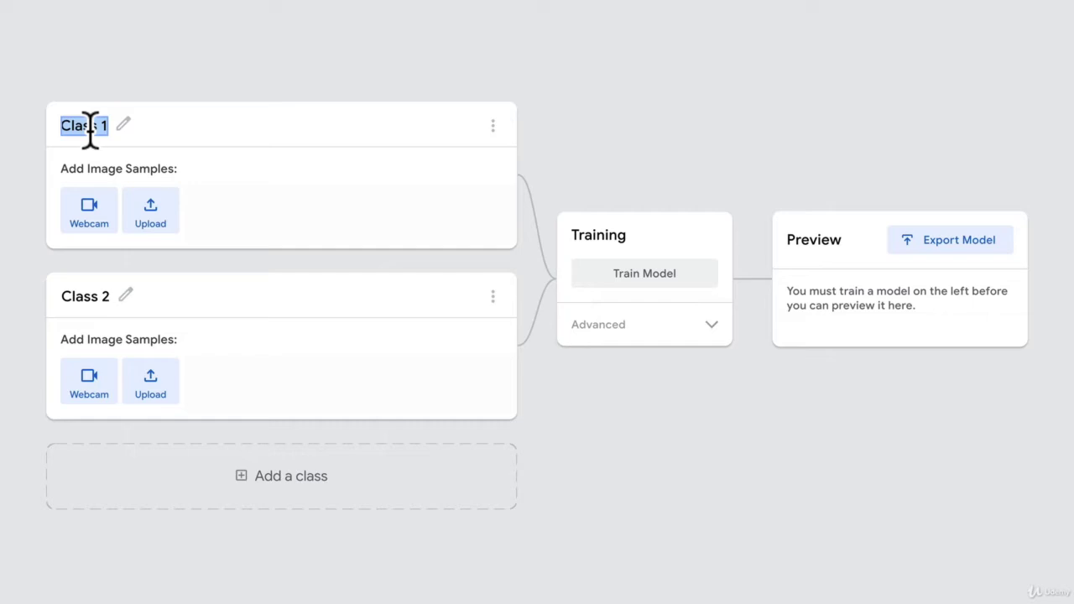
{"action": "type", "text": "Faces"}
{"action": "key", "text": "Return"}
{"action": "left_click", "coordinate": [80, 295]}
{"action": "type", "text": "Cats"}
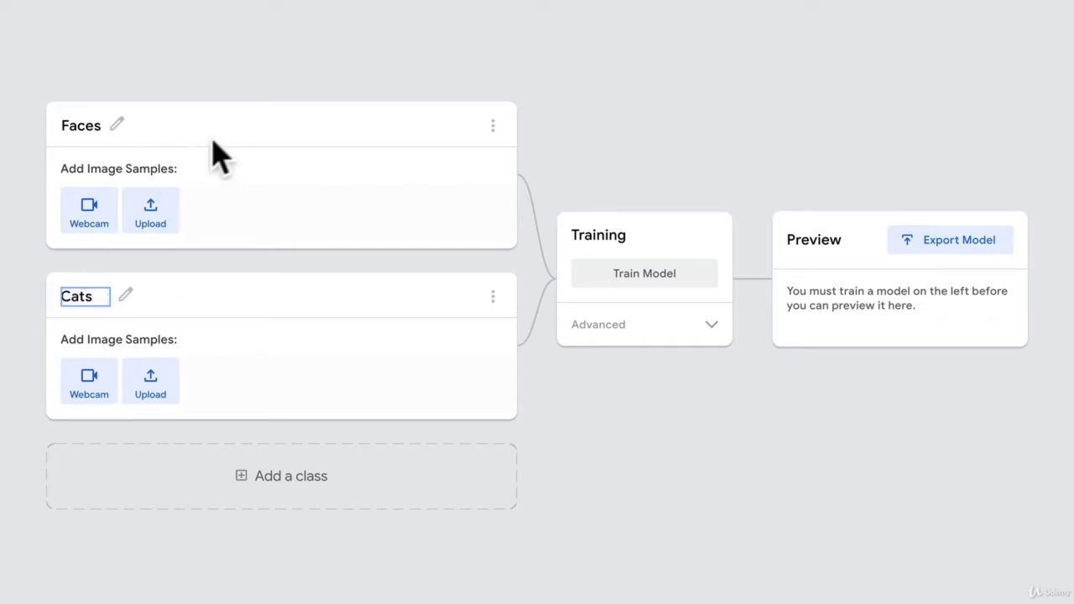
{"action": "key", "text": "Return"}
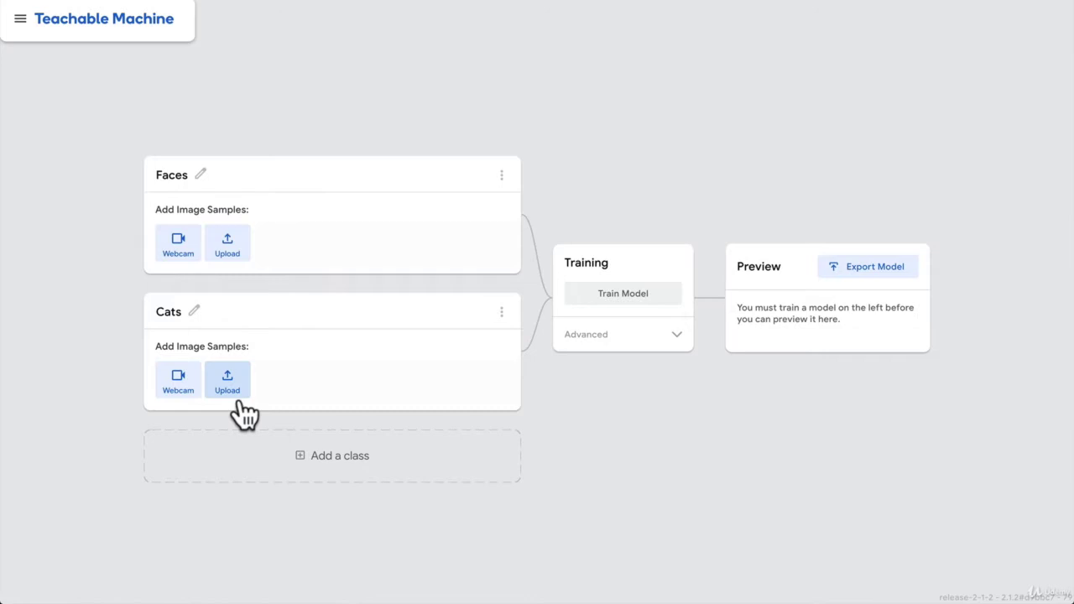
Upload a cat photo as the Cats class sample
{"action": "left_click", "coordinate": [231, 388]}
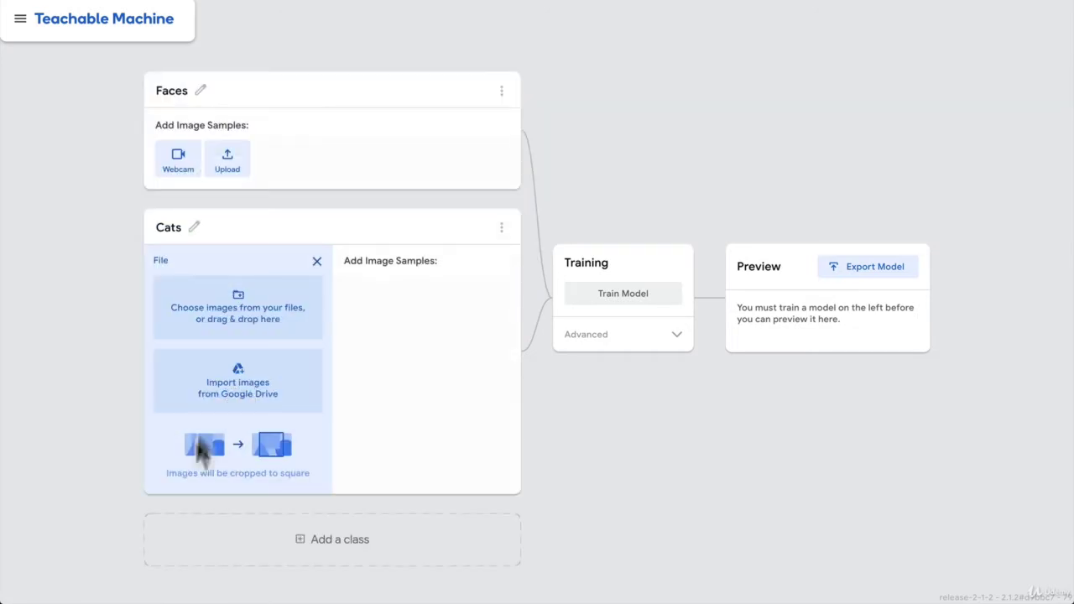
{"action": "left_click", "coordinate": [233, 323]}
{"action": "left_click", "coordinate": [439, 48]}
{"action": "left_click", "coordinate": [765, 269]}
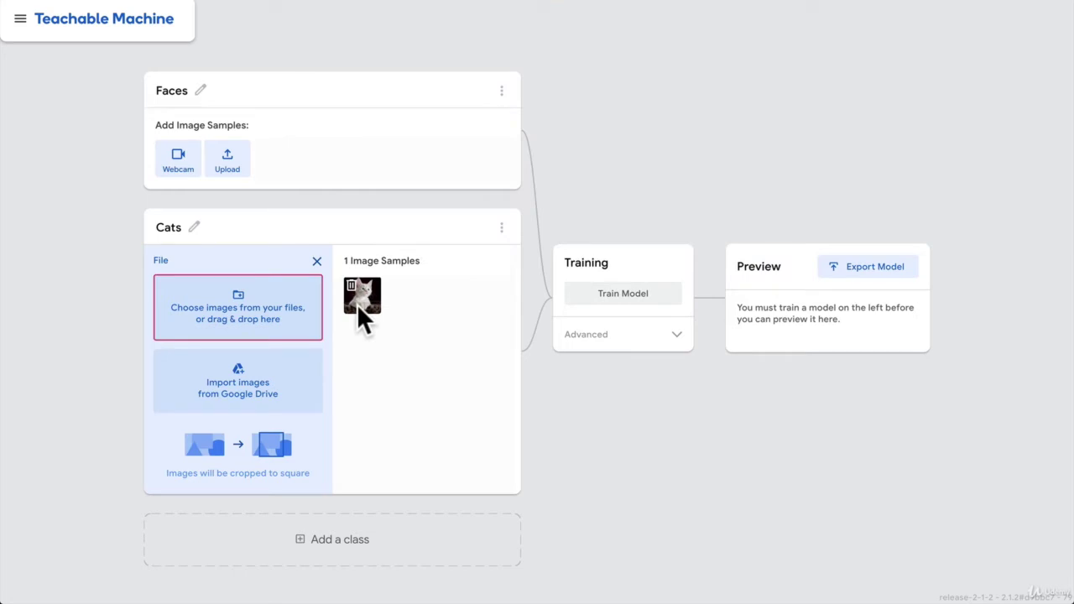
Upload babies.jpg from the Desktop as the Faces class sample
{"action": "left_click", "coordinate": [235, 166]}
{"action": "left_click", "coordinate": [233, 178]}
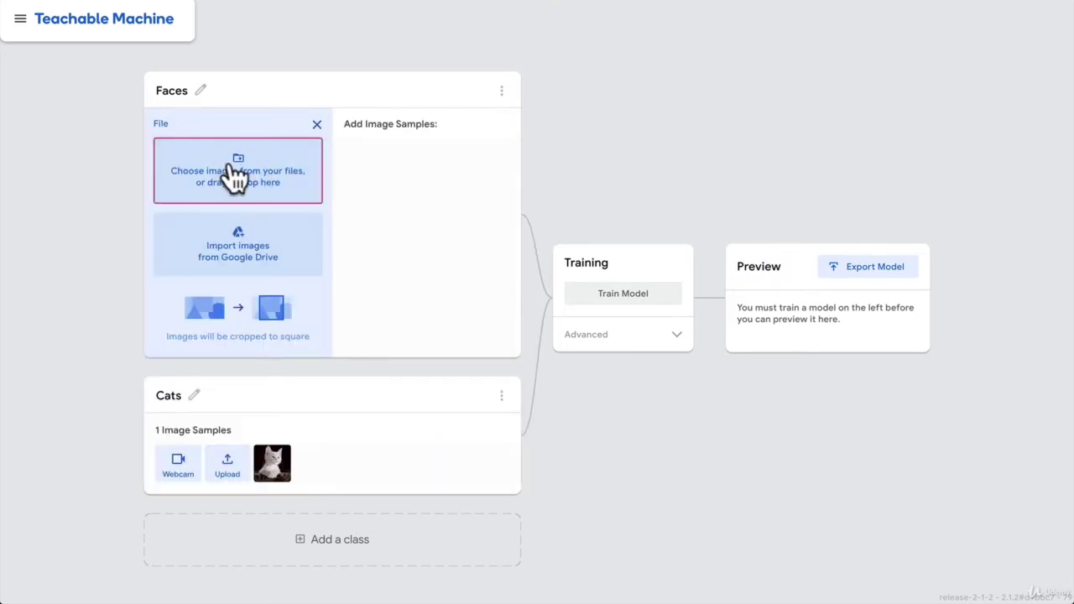
{"action": "left_click", "coordinate": [411, 40]}
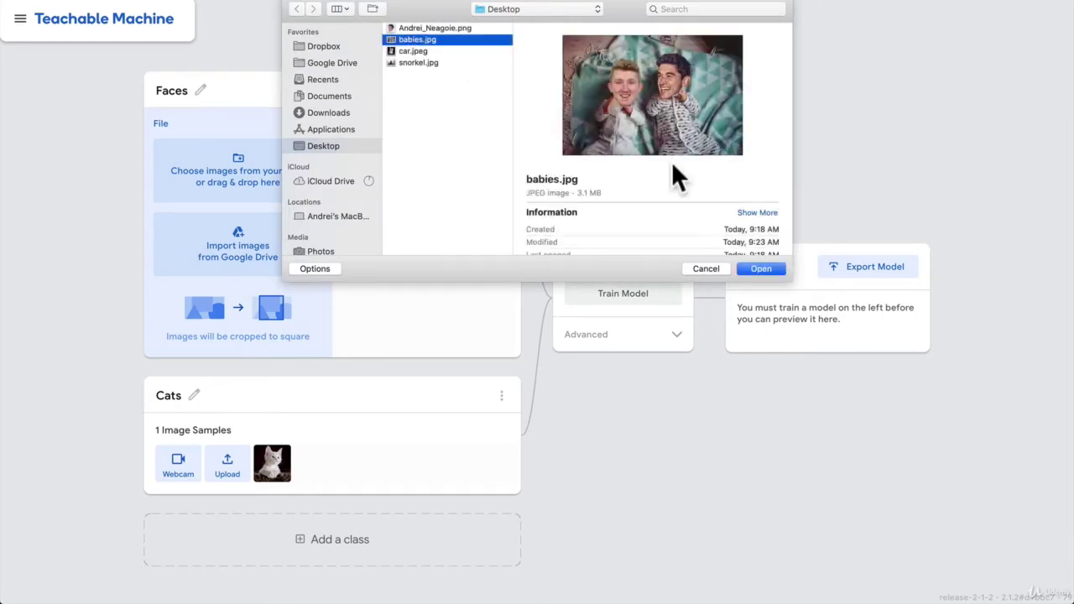
{"action": "left_click", "coordinate": [754, 268]}
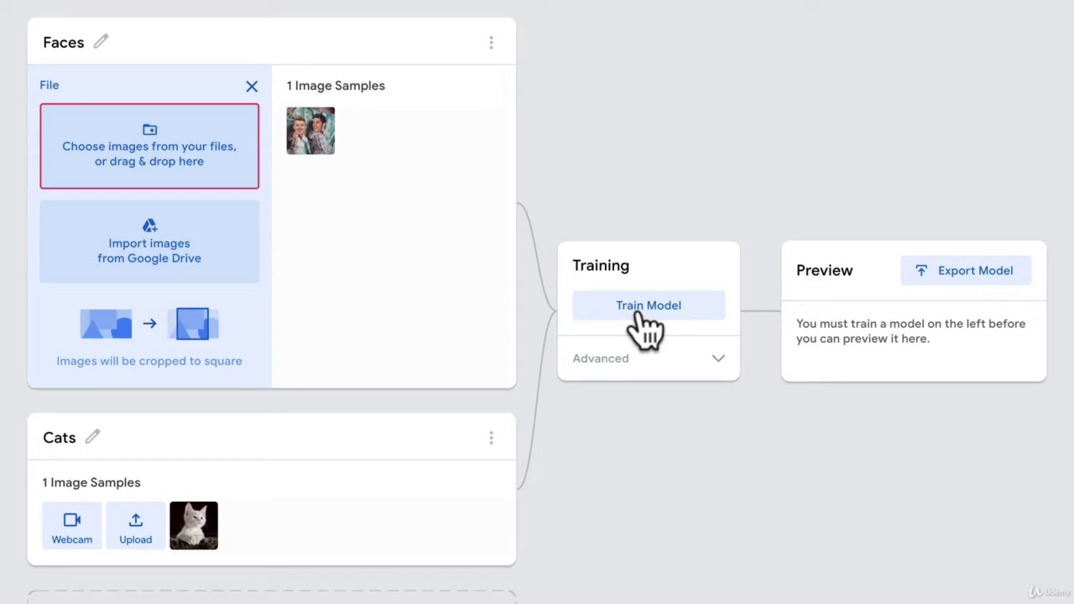
Train the model on the Faces and Cats samples
{"action": "mouse_move", "coordinate": [330, 158]}
{"action": "left_click", "coordinate": [687, 309]}
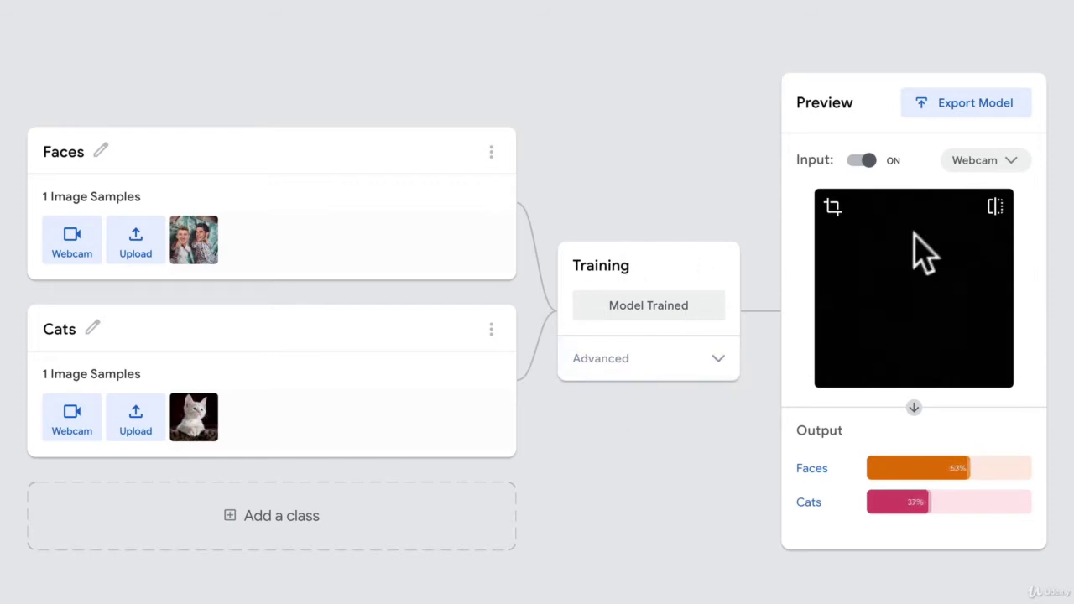
Switch the preview input to File and test snorkel.jpg, scoring 49% Faces, 51% Cats
{"action": "left_click", "coordinate": [990, 172]}
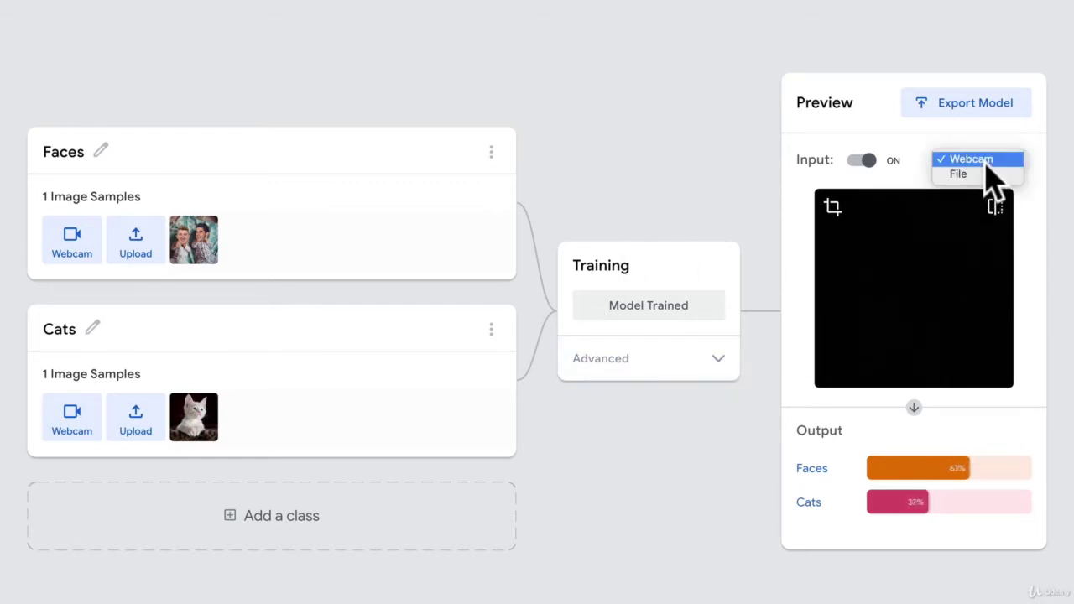
{"action": "left_click", "coordinate": [979, 173]}
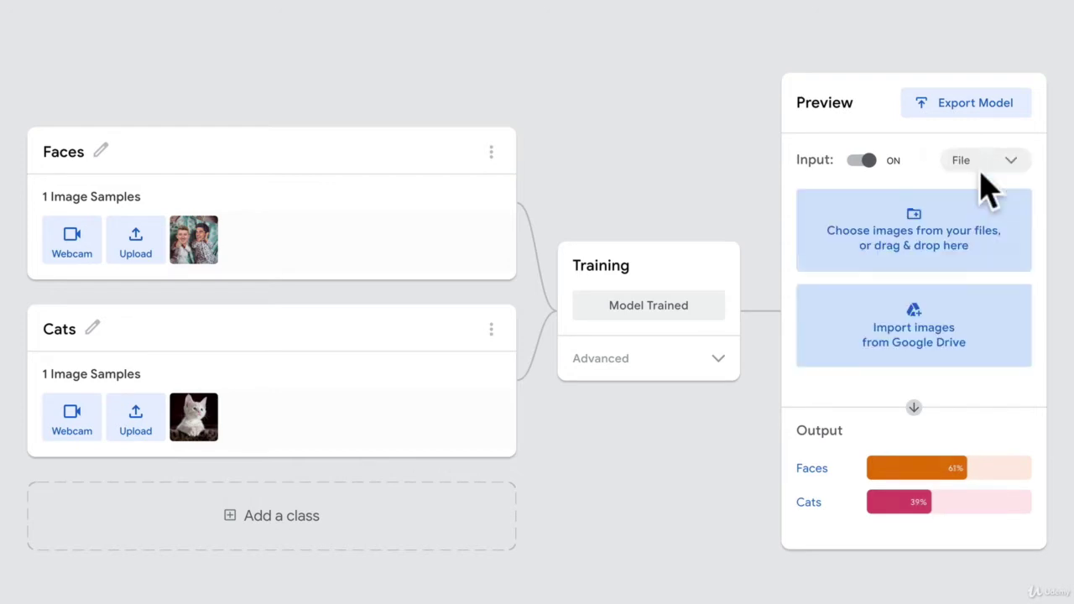
{"action": "left_click", "coordinate": [918, 225]}
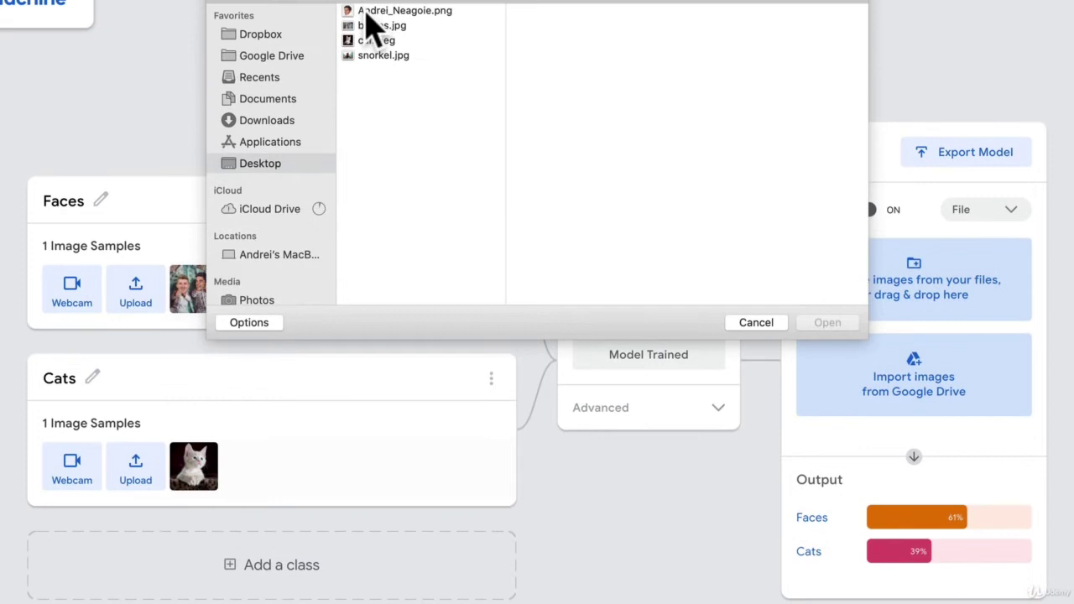
{"action": "left_click", "coordinate": [376, 55]}
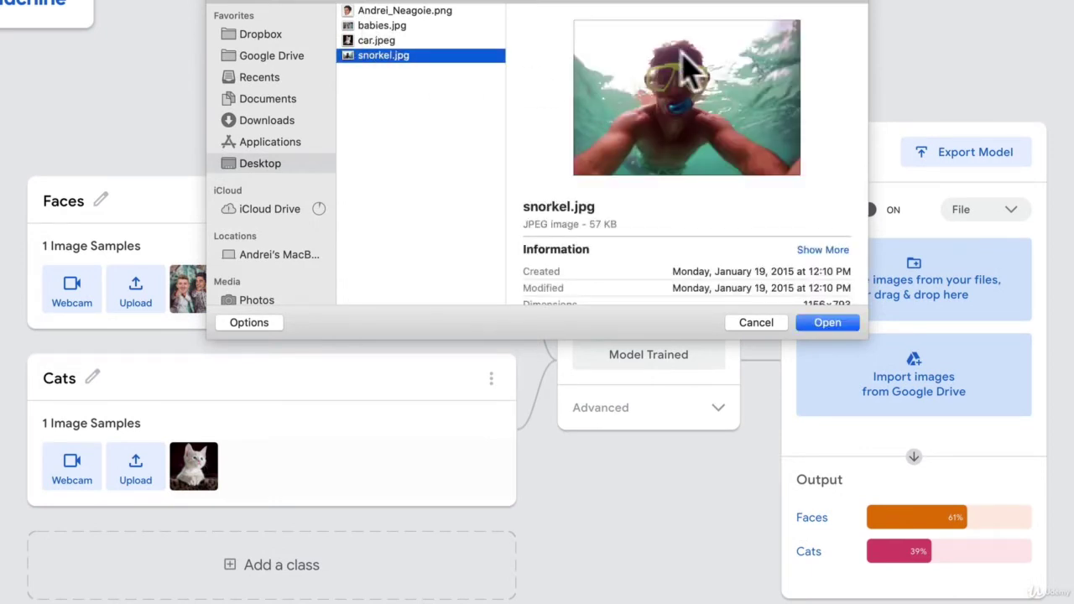
{"action": "left_click", "coordinate": [824, 325]}
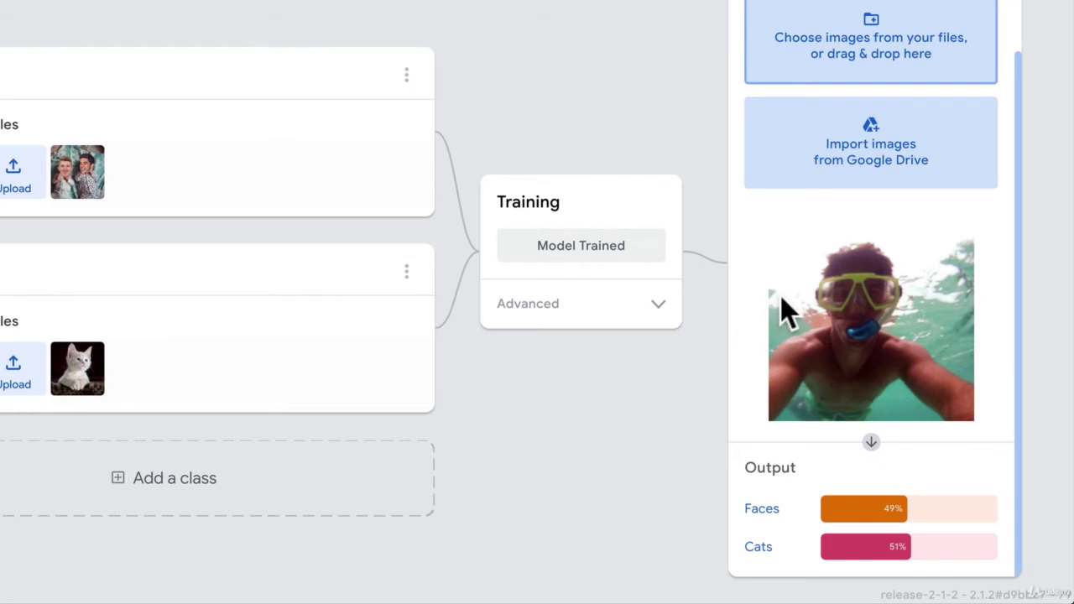
Load the cut-out face PNG into the preview, scoring 43% Faces and 57% Cats
{"action": "scroll", "coordinate": [782, 302], "scroll_direction": "up", "scroll_amount": 2}
{"action": "left_click", "coordinate": [884, 111]}
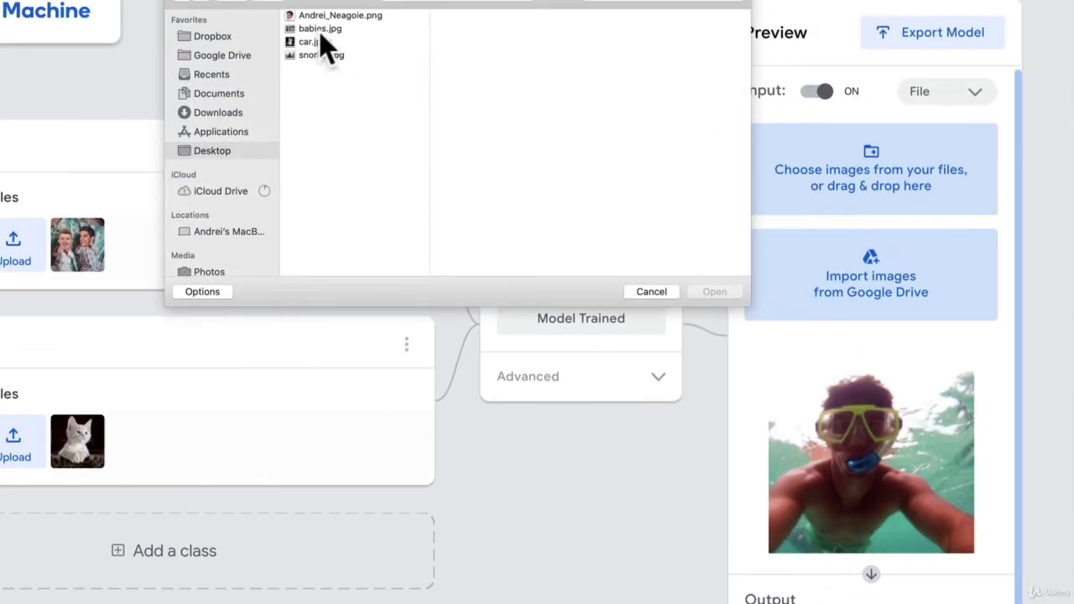
{"action": "left_click", "coordinate": [317, 17]}
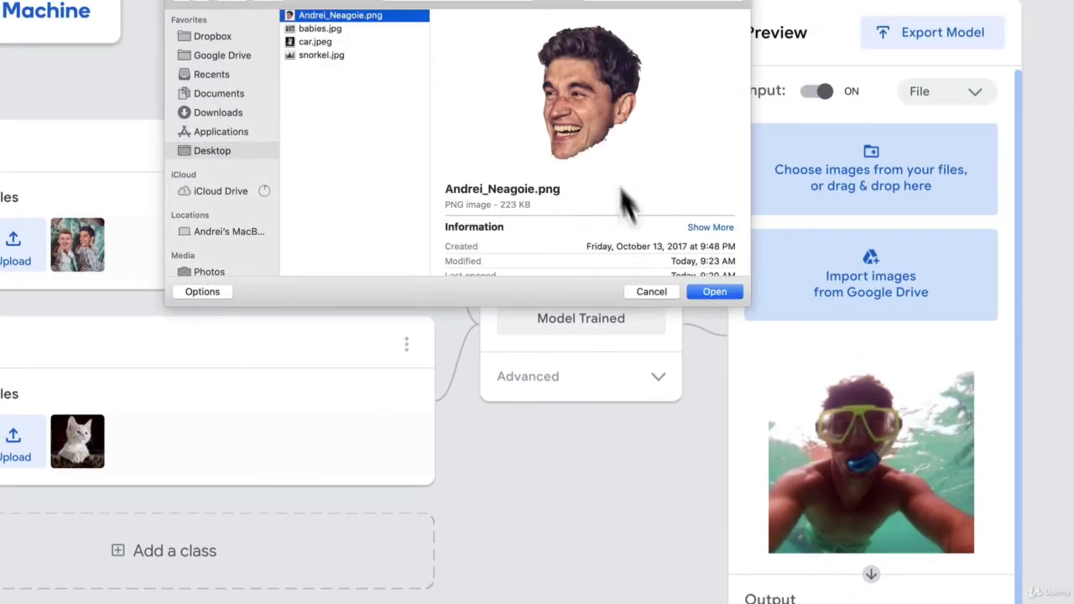
{"action": "left_click_drag", "start_coordinate": [628, 201], "coordinate": [67, 239]}
{"action": "left_click", "coordinate": [713, 293]}
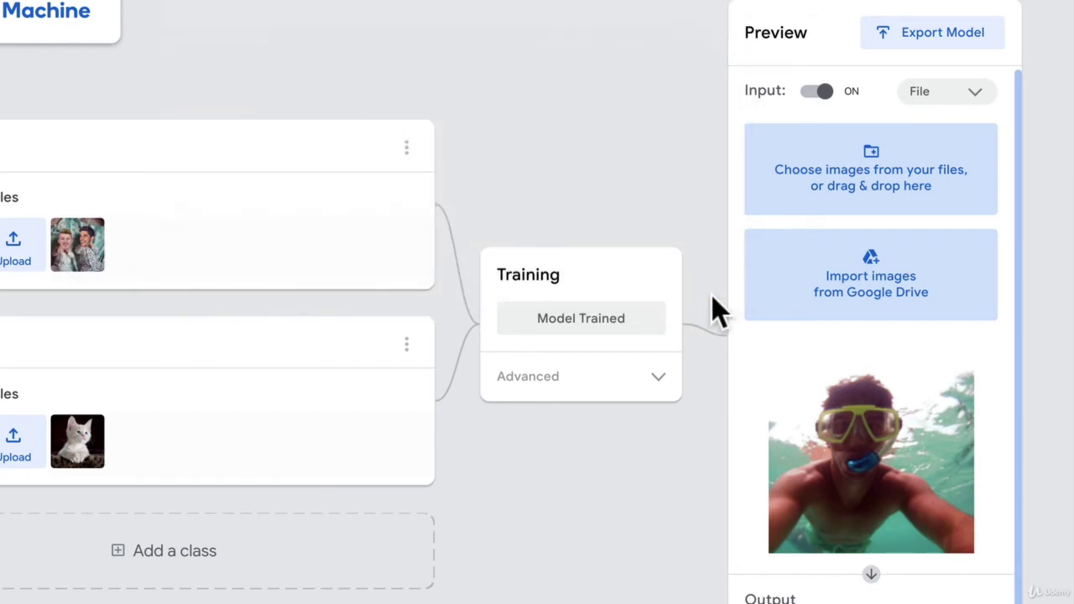
{"action": "scroll", "coordinate": [881, 273], "scroll_direction": "down", "scroll_amount": 1}
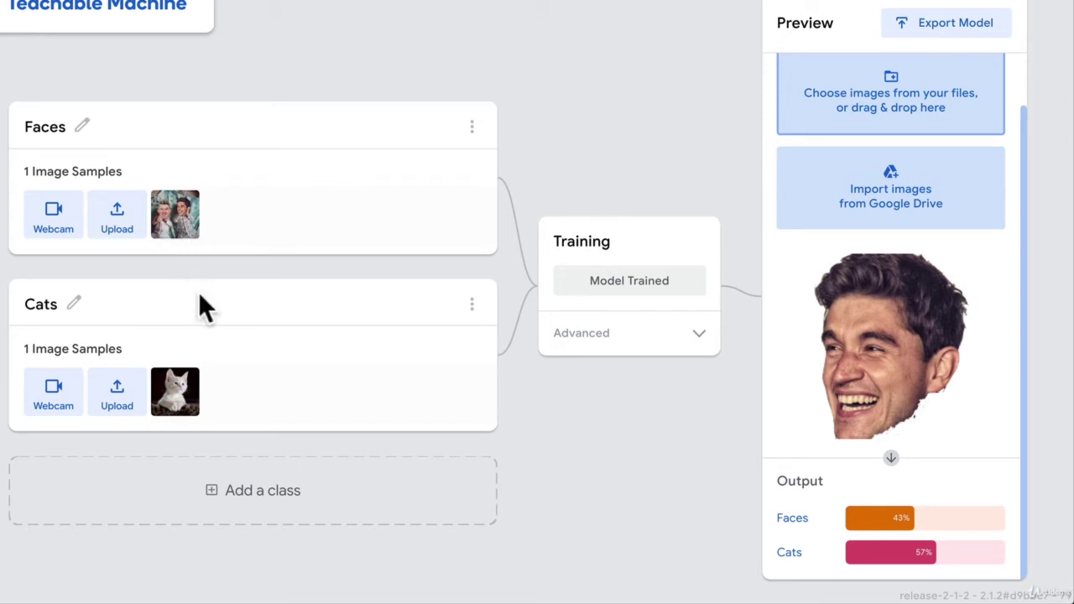
{"action": "mouse_move", "coordinate": [192, 387]}
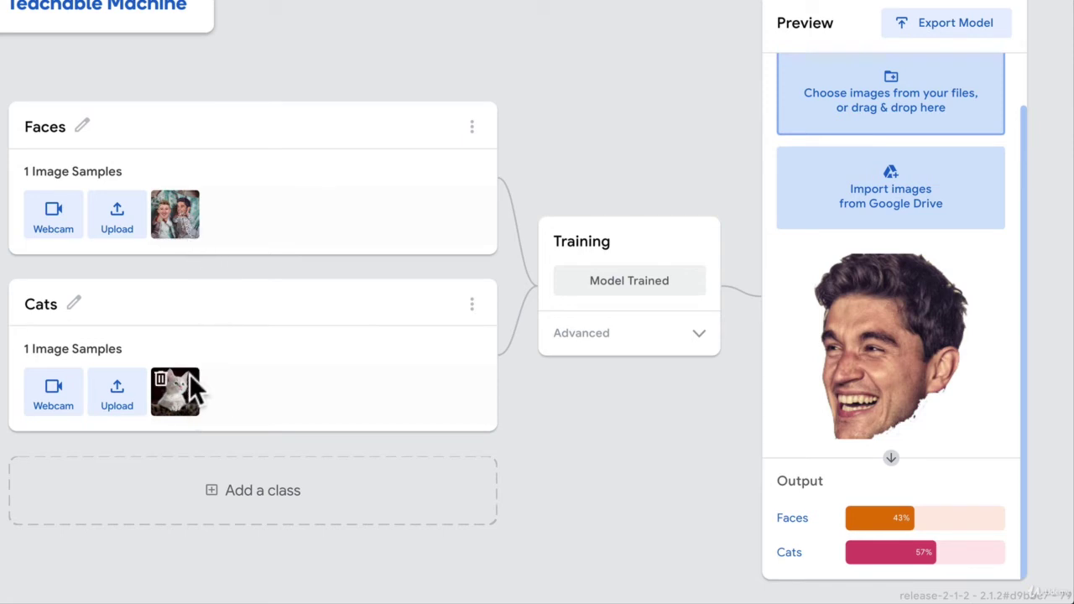
{"action": "mouse_move", "coordinate": [191, 220]}
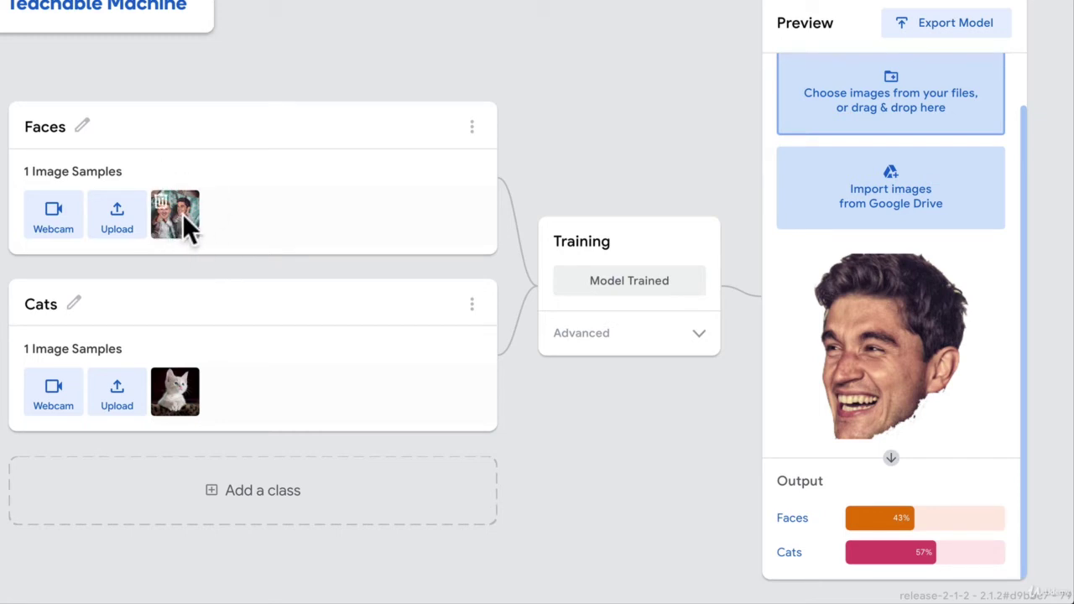
Set the preview input back to Webcam
{"action": "mouse_move", "coordinate": [174, 402]}
{"action": "mouse_move", "coordinate": [191, 407]}
{"action": "scroll", "coordinate": [875, 239], "scroll_direction": "up", "scroll_amount": 2}
{"action": "left_click", "coordinate": [977, 81]}
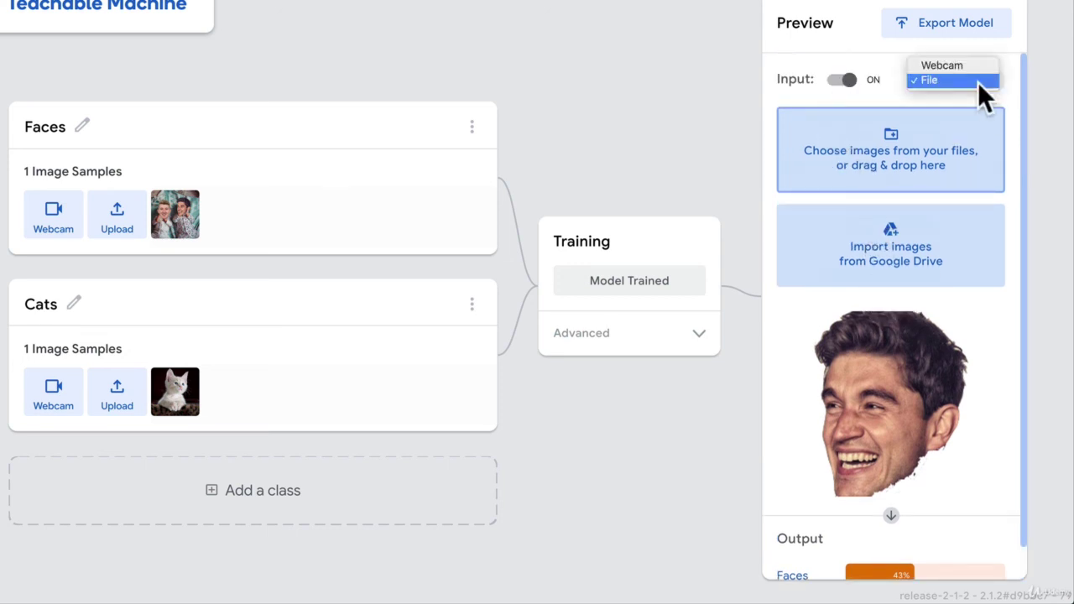
{"action": "left_click", "coordinate": [942, 64]}
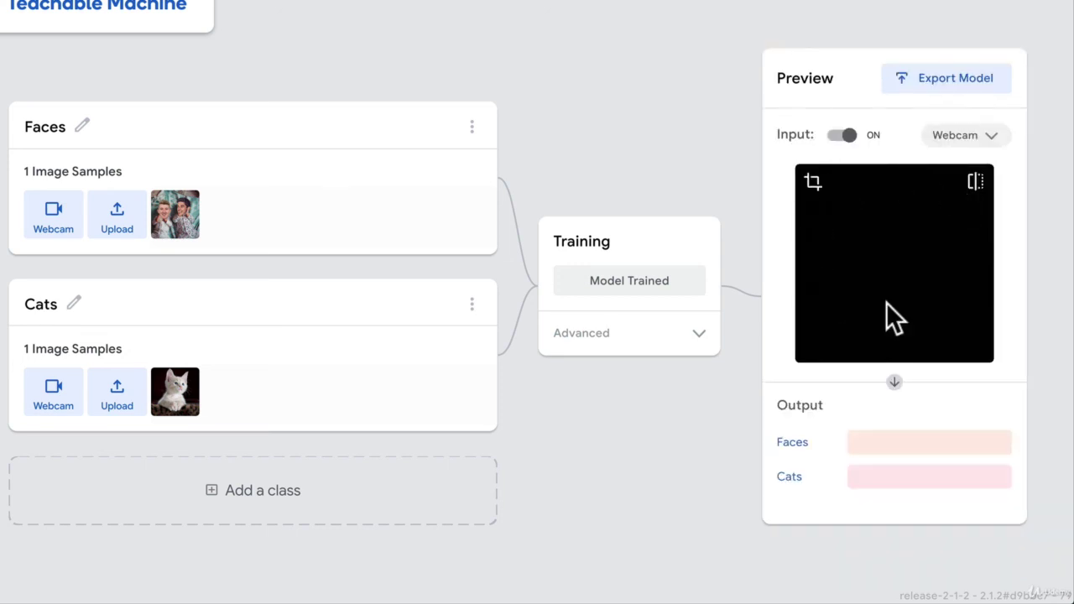
Use the Teachable Machine side menu to return to the homepage
{"action": "left_click", "coordinate": [7, 13]}
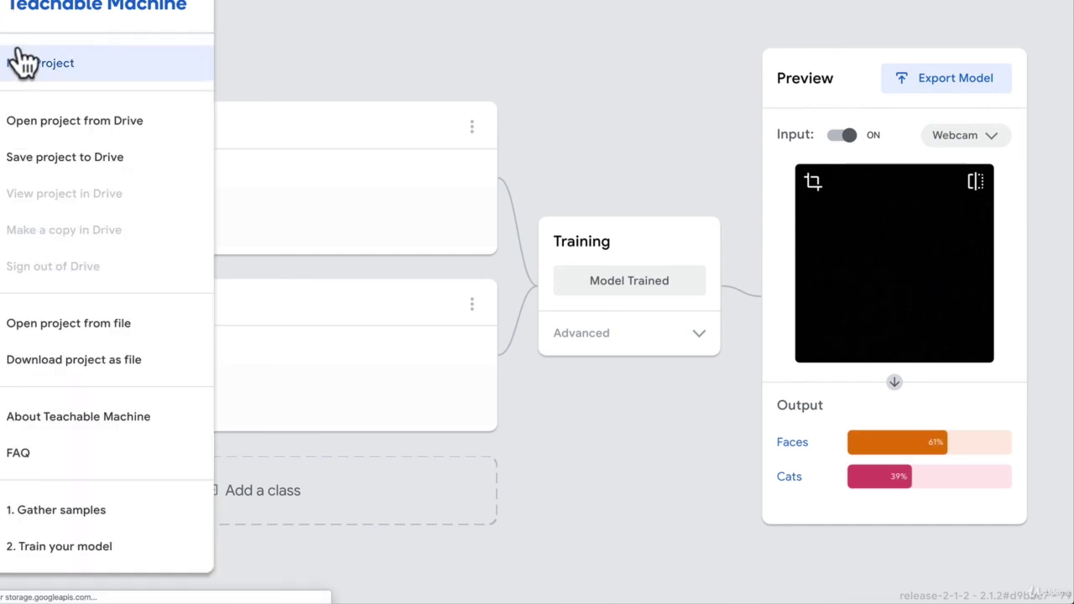
{"action": "left_click", "coordinate": [63, 34]}
{"action": "left_click", "coordinate": [89, 26]}
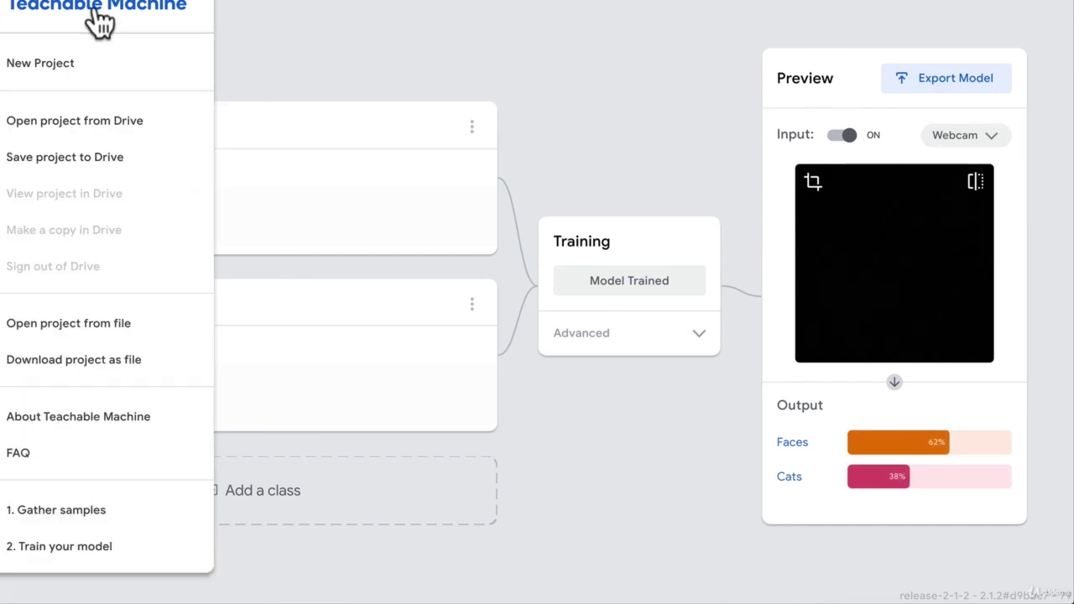
{"action": "left_click", "coordinate": [101, 22]}
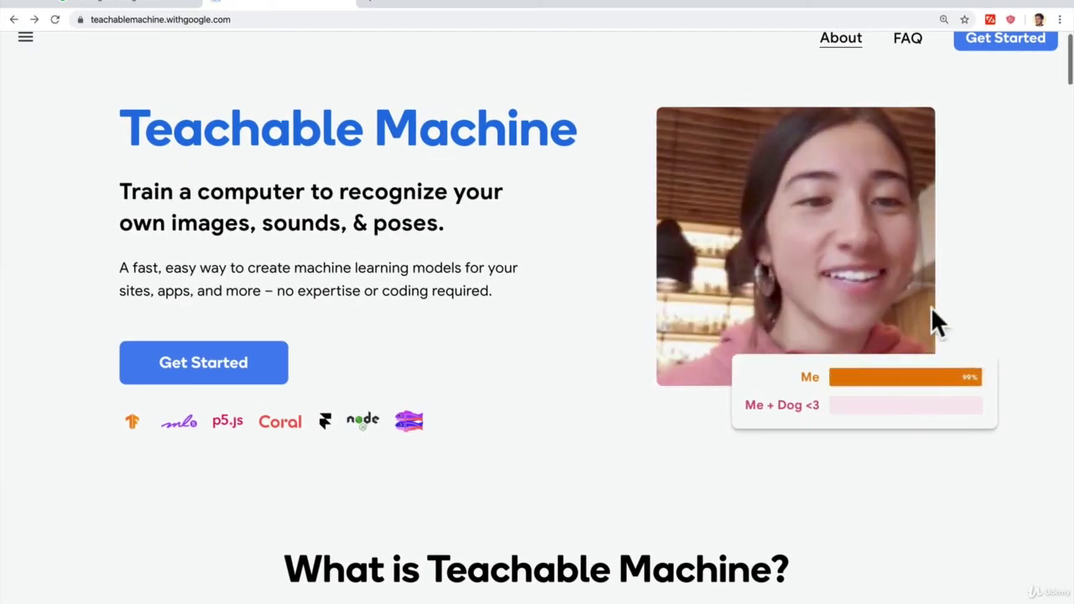
Scroll the homepage down to the Images, Sounds and Poses cards
{"action": "scroll", "coordinate": [931, 306], "scroll_direction": "down", "scroll_amount": 3}
{"action": "scroll", "coordinate": [864, 197], "scroll_direction": "up", "scroll_amount": 1}
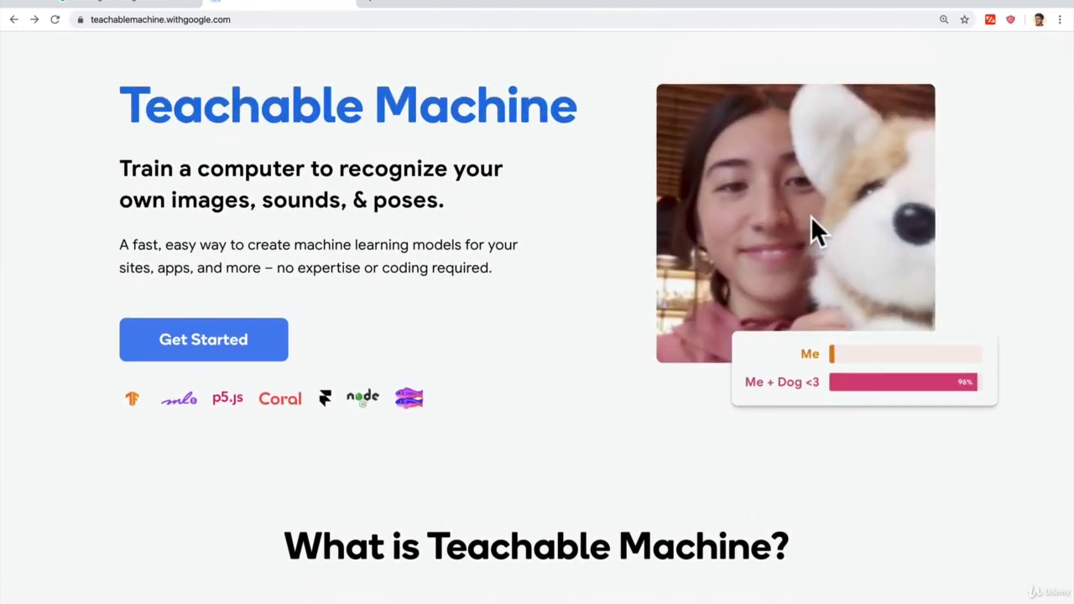
{"action": "scroll", "coordinate": [811, 220], "scroll_direction": "down", "scroll_amount": 5}
{"action": "scroll", "coordinate": [810, 228], "scroll_direction": "down", "scroll_amount": 10}
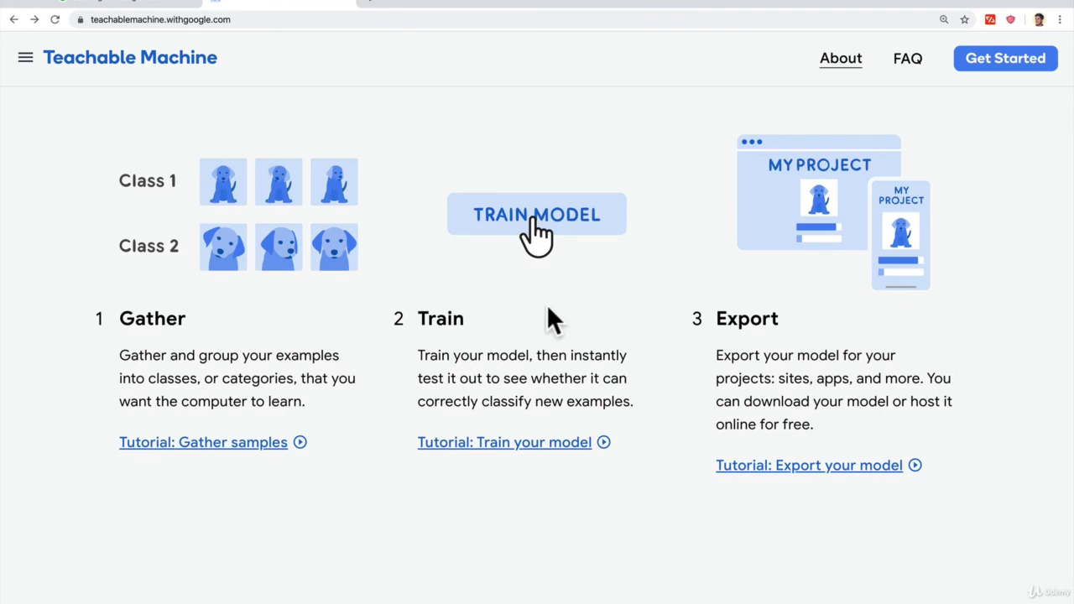
{"action": "scroll", "coordinate": [548, 309], "scroll_direction": "up", "scroll_amount": 1}
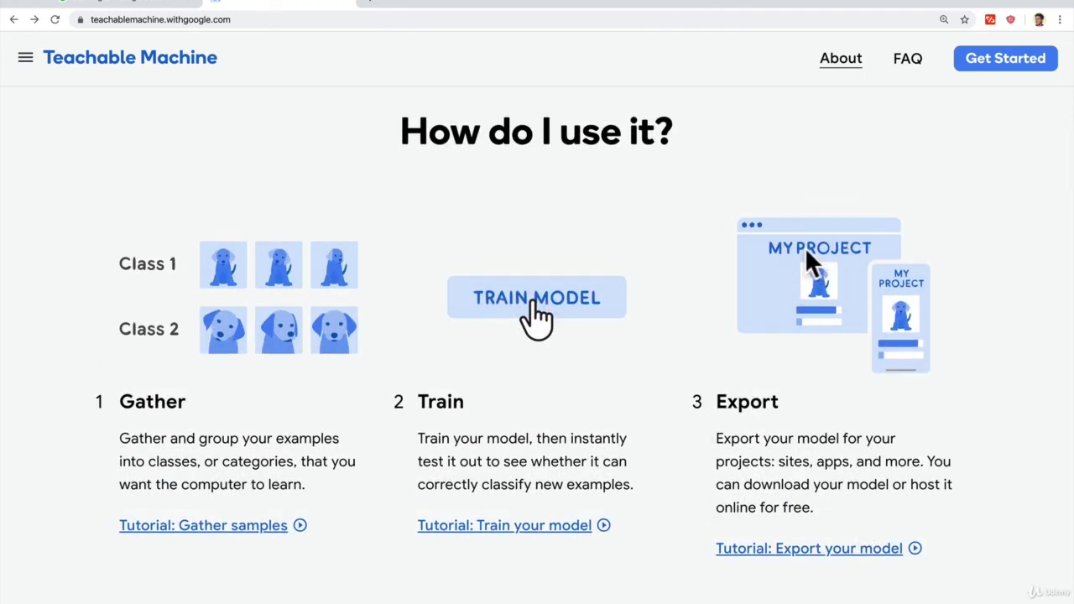
{"action": "scroll", "coordinate": [756, 414], "scroll_direction": "down", "scroll_amount": 5}
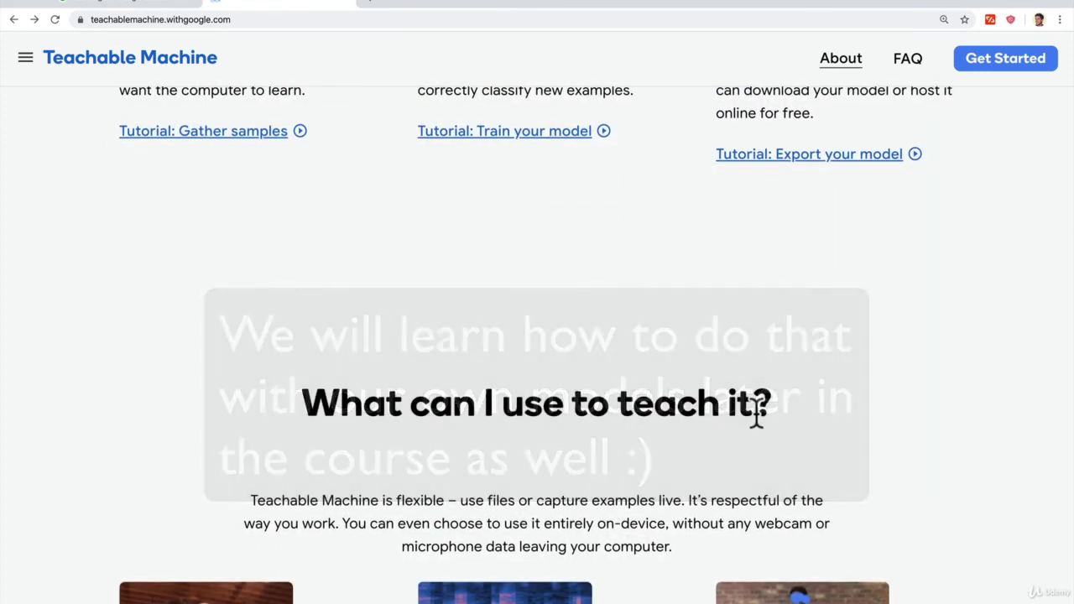
{"action": "scroll", "coordinate": [695, 411], "scroll_direction": "up", "scroll_amount": 2}
{"action": "scroll", "coordinate": [695, 410], "scroll_direction": "up", "scroll_amount": 1}
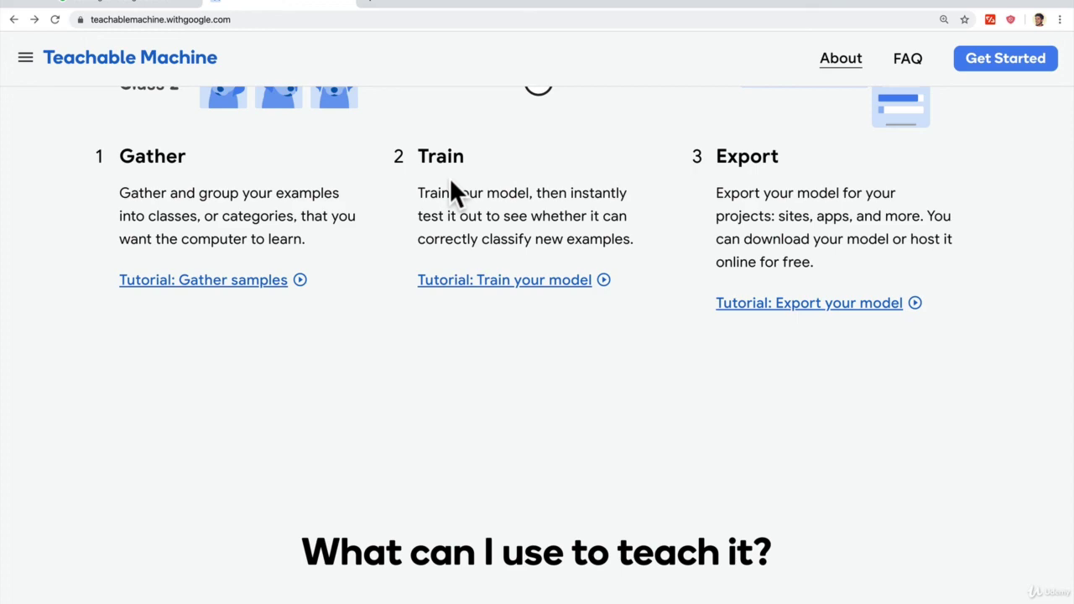
{"action": "scroll", "coordinate": [450, 178], "scroll_direction": "down", "scroll_amount": 5}
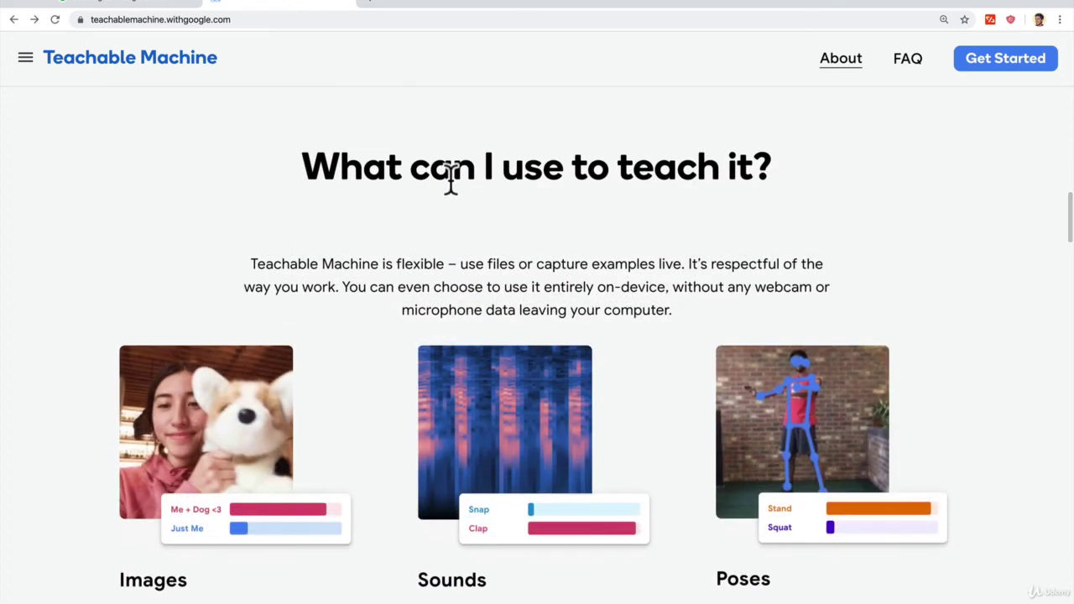
{"action": "scroll", "coordinate": [422, 270], "scroll_direction": "down", "scroll_amount": 1}
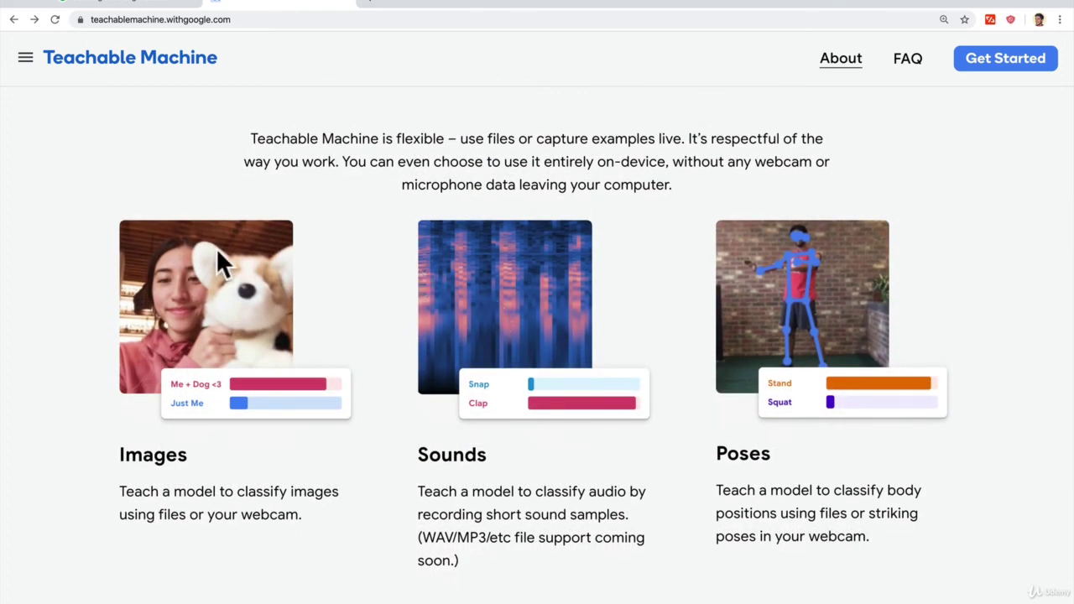